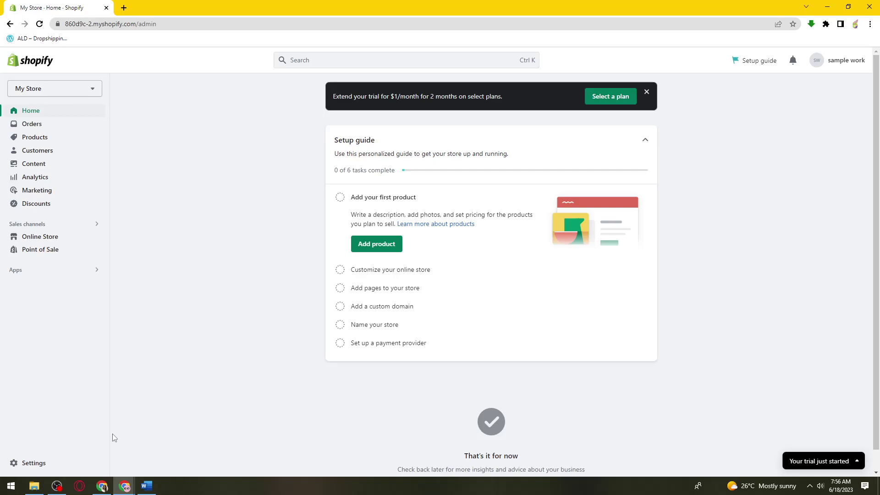
Go to Settings, then Apps and sales channels, then the Develop apps page
left_click(84, 461)
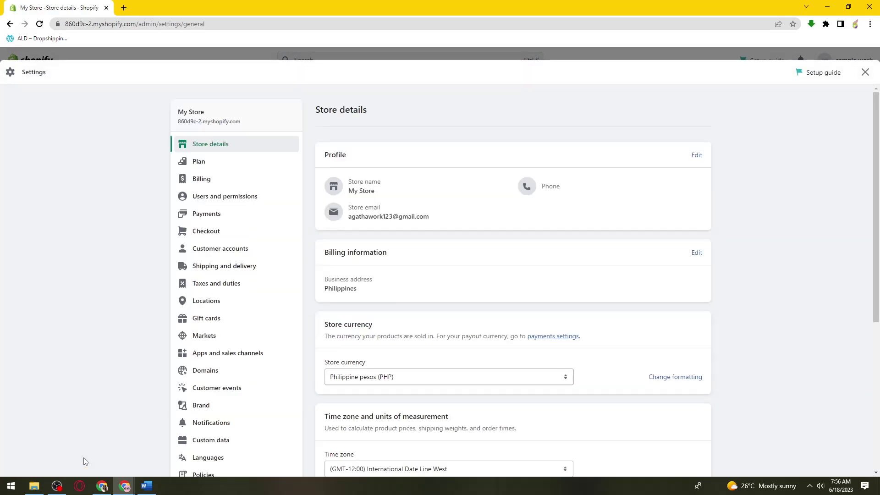
left_click(203, 358)
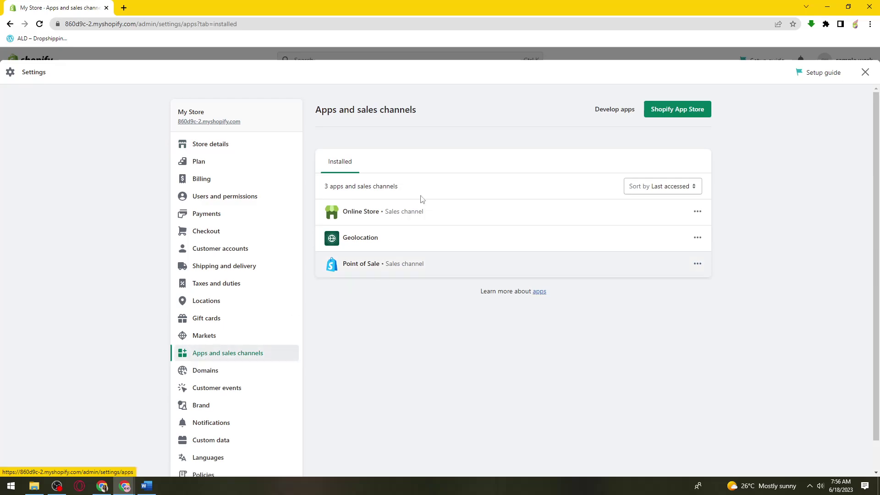
left_click(591, 111)
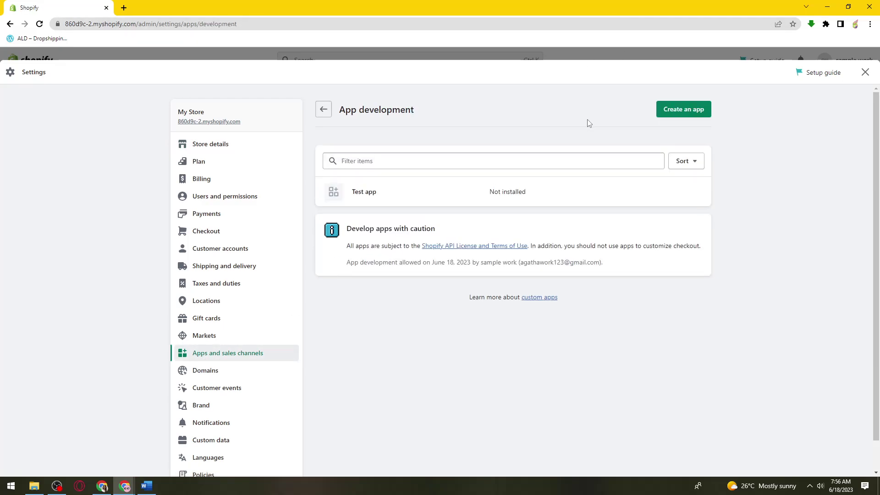
Start a new custom app, name it 'Test App', and create it
left_click(703, 120)
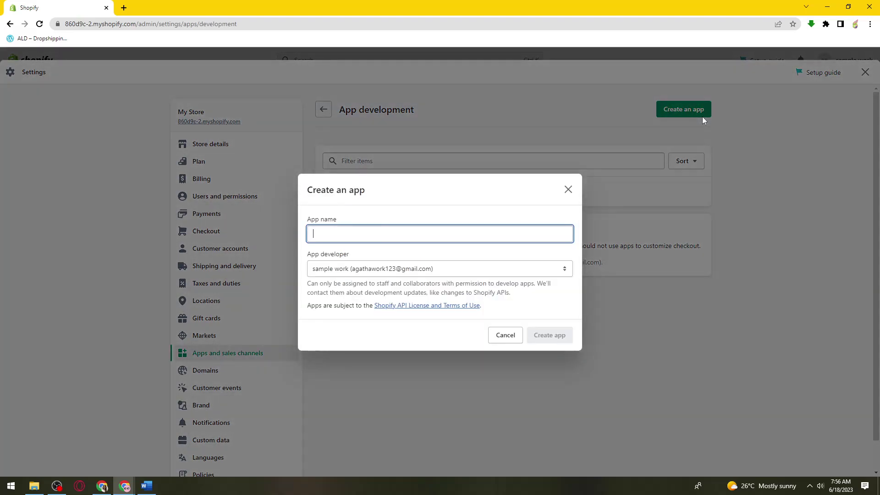
double_click(328, 219)
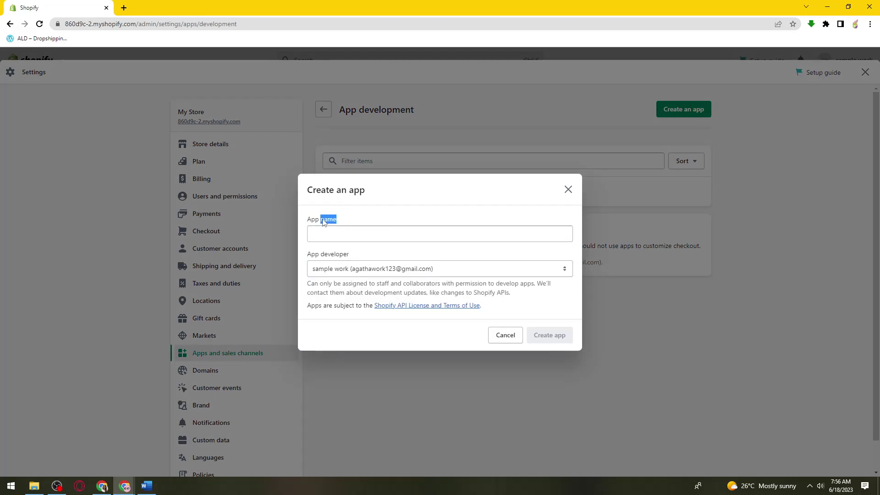
left_click(328, 231)
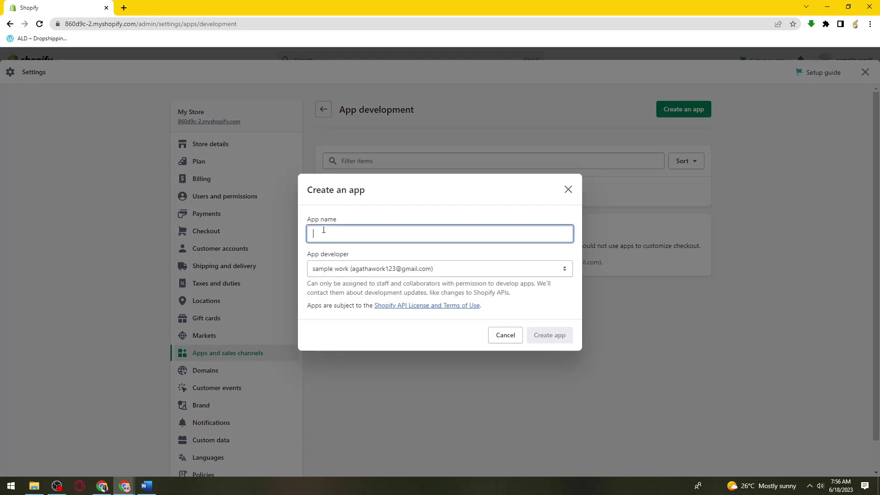
type("Test")
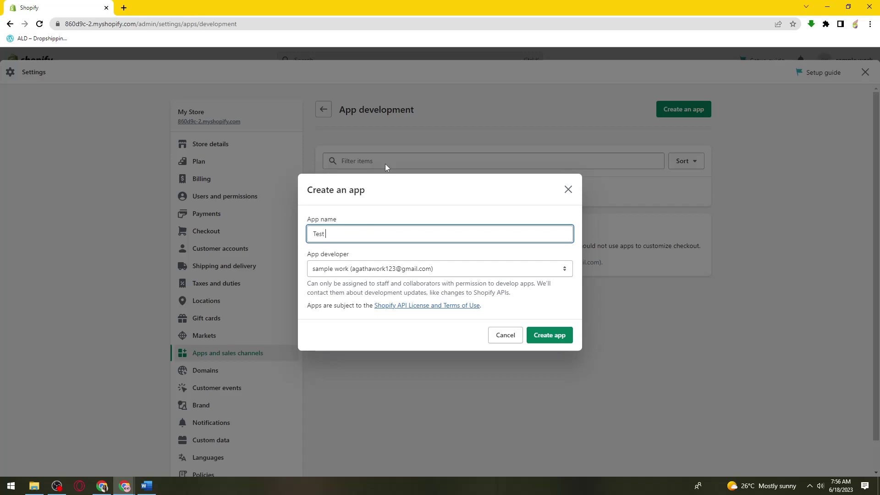
type(" App")
left_click(567, 335)
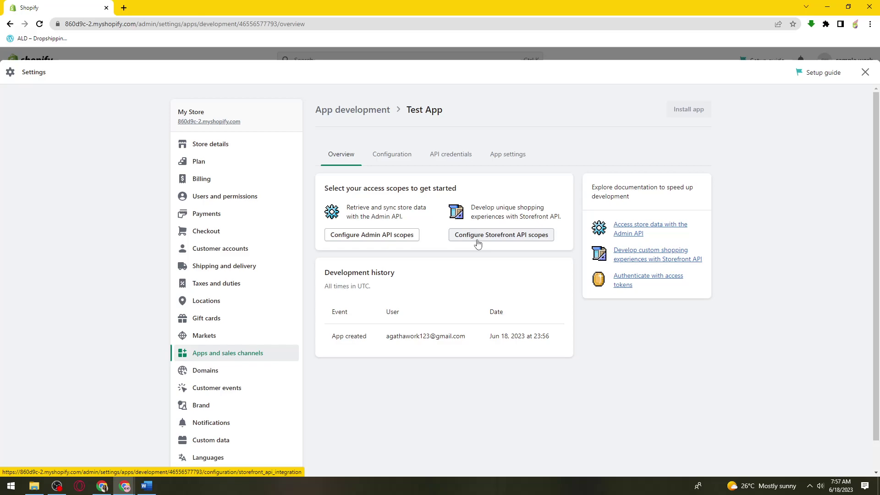
Grant the read_analytics, assigned fulfillment orders, write_customers and read_customer_events Admin API scopes
left_click(407, 238)
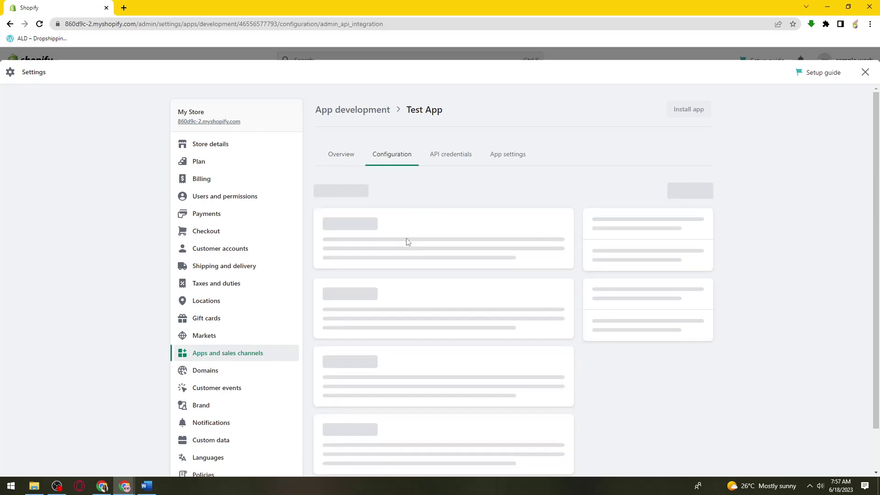
scroll(450, 291, "down", 1)
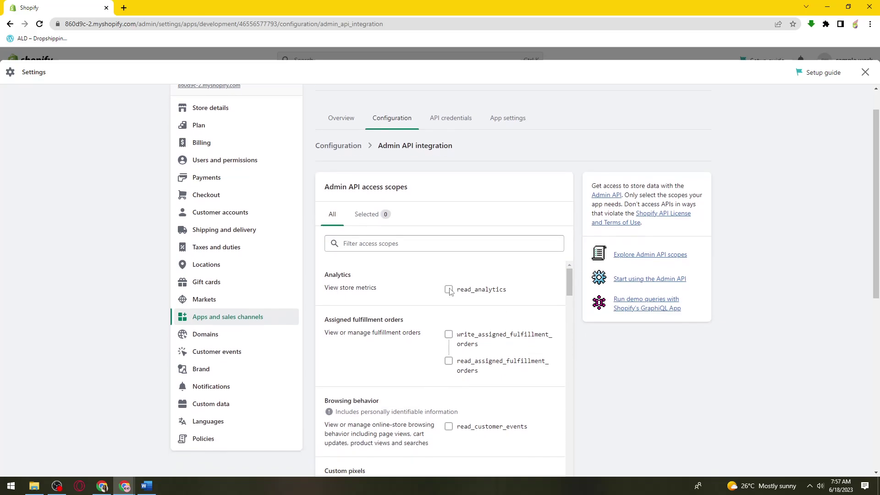
scroll(677, 392, "down", 1)
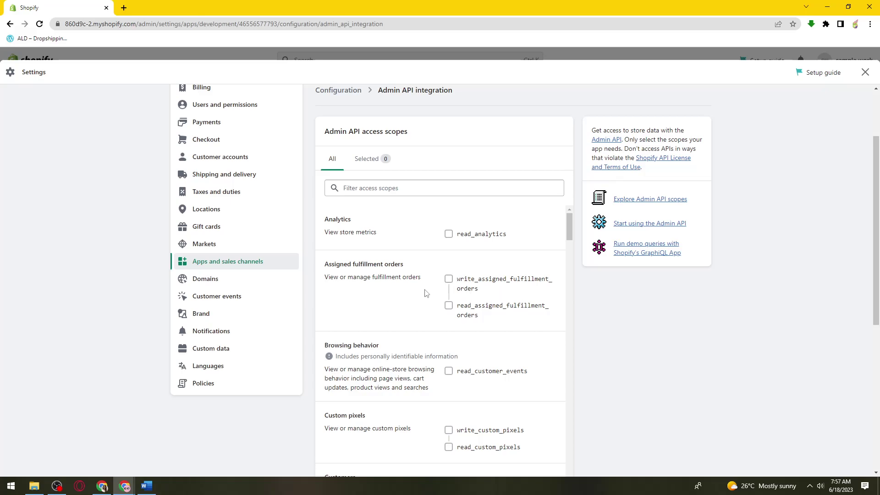
left_click(449, 234)
left_click(448, 279)
scroll(463, 330, "down", 3)
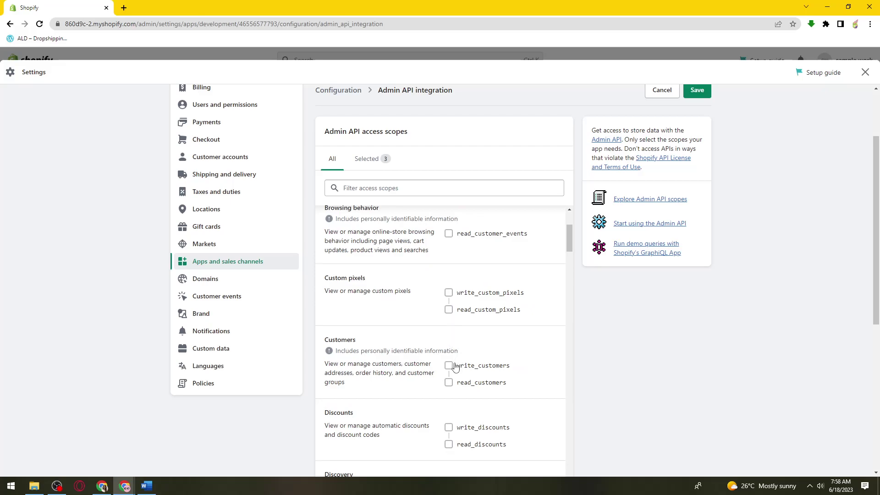
left_click(450, 365)
scroll(477, 339, "up", 1)
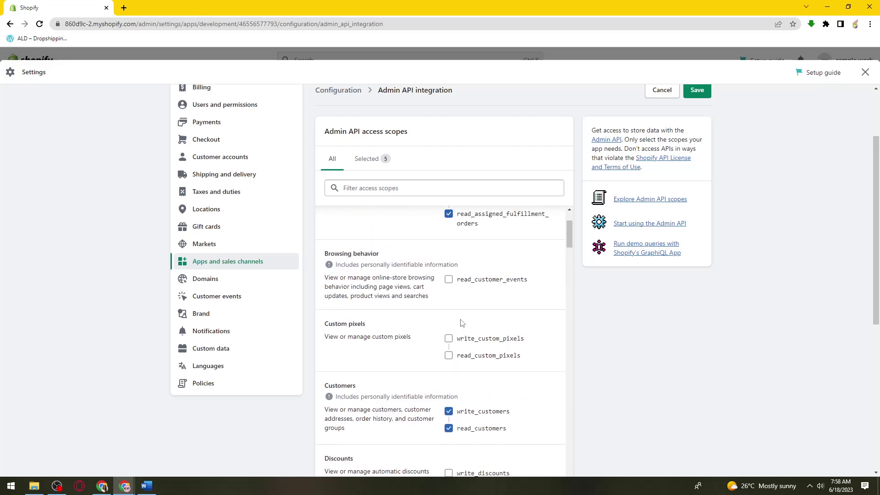
left_click(449, 280)
Add write_files, write_gift_cards, write_locations, write_metaobject_definitions and write_channels scopes, then save
scroll(431, 282, "up", 1)
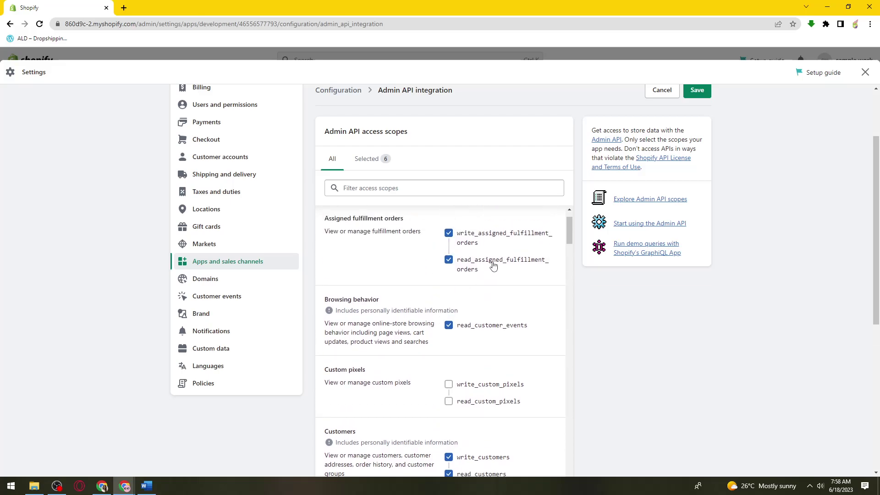
scroll(494, 266, "down", 2)
scroll(494, 268, "down", 6)
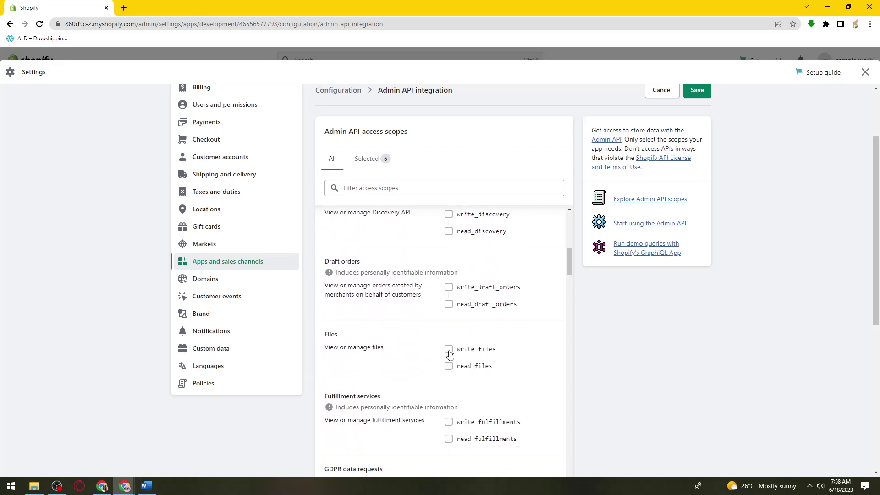
left_click(449, 345)
scroll(451, 381, "down", 3)
left_click(448, 392)
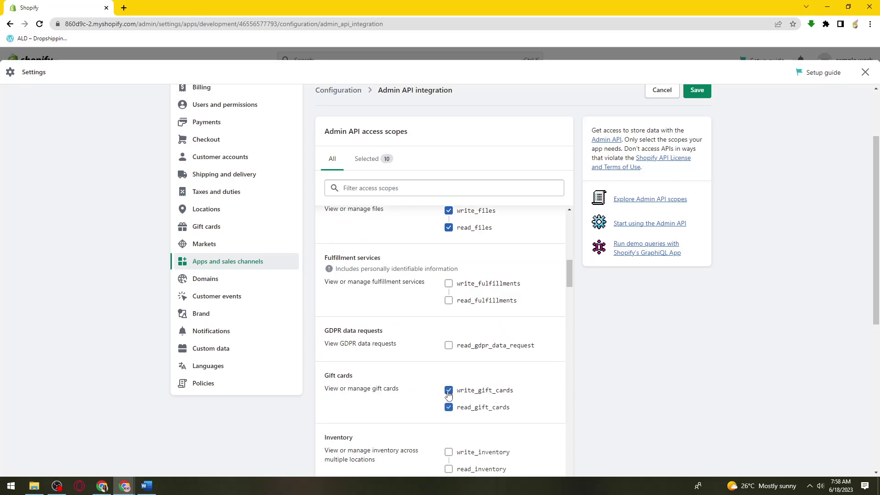
scroll(451, 376, "down", 4)
left_click(449, 405)
scroll(451, 401, "down", 5)
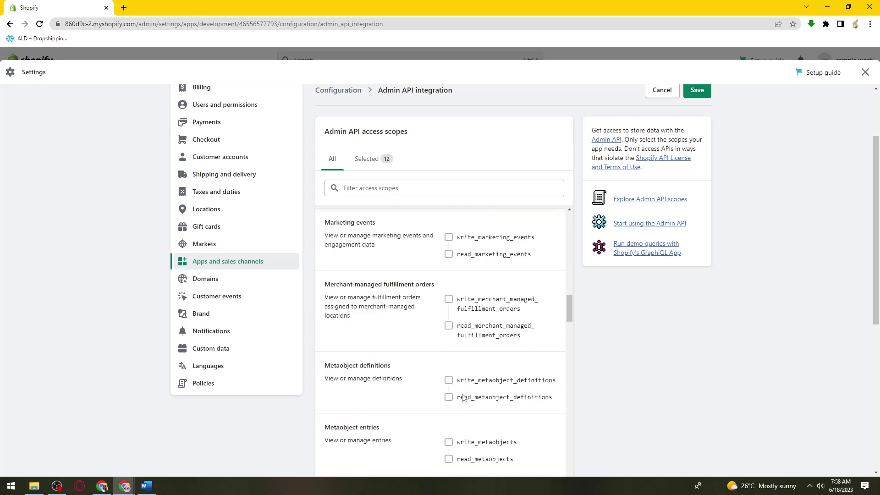
left_click(448, 382)
scroll(458, 367, "down", 10)
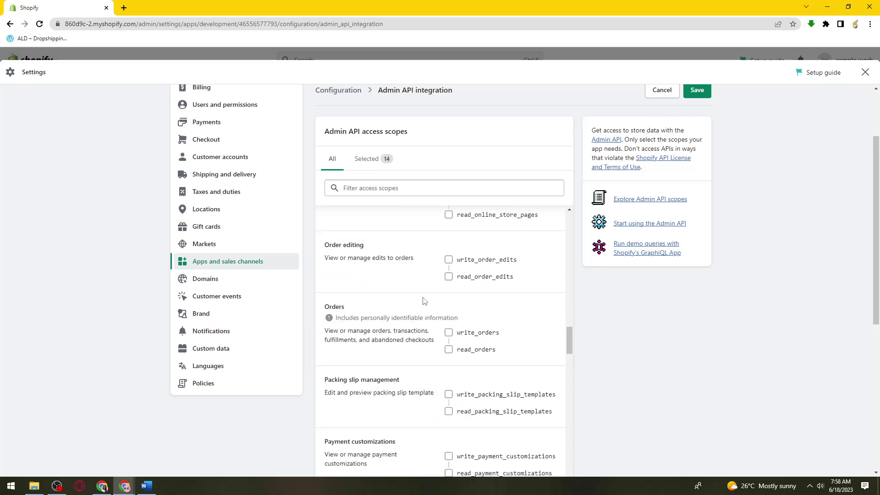
scroll(424, 291, "down", 12)
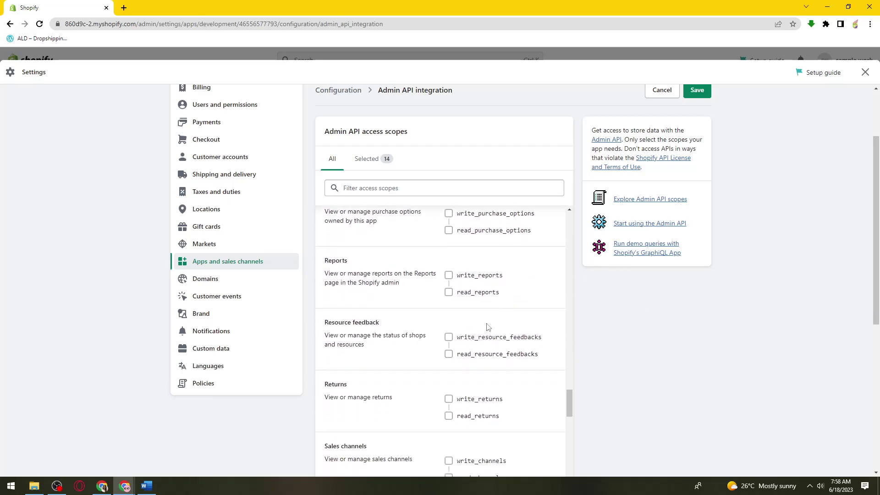
left_click(448, 339)
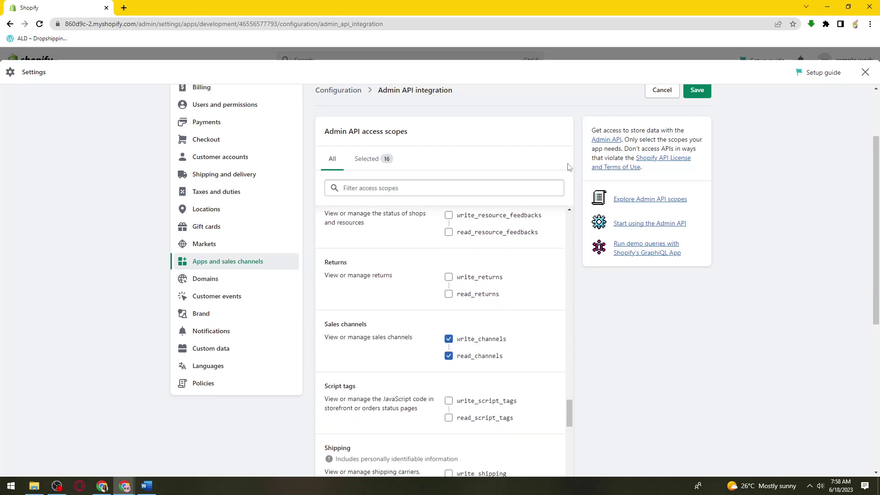
left_click(700, 90)
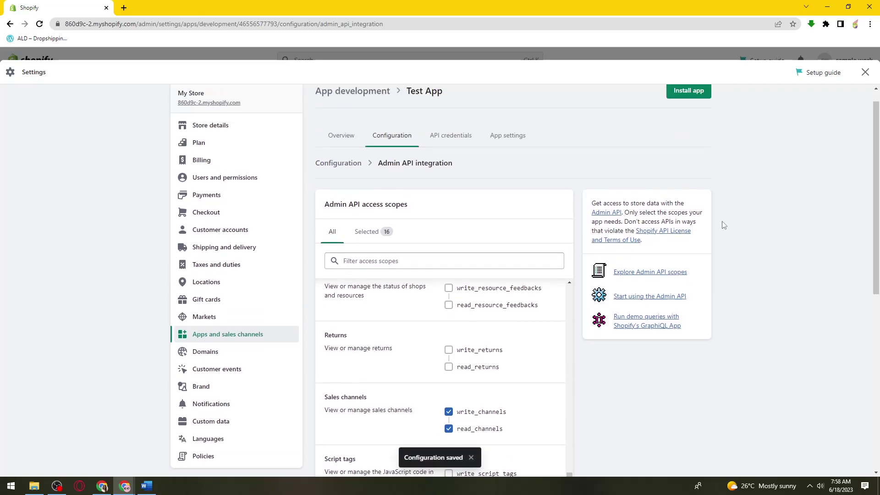
From Test App's API credentials view, install the app on the store
scroll(723, 224, "up", 1)
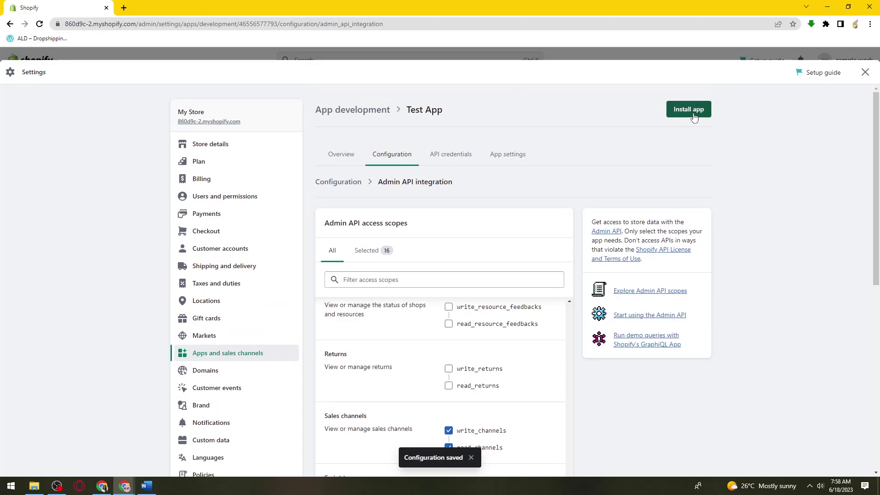
left_click(479, 158)
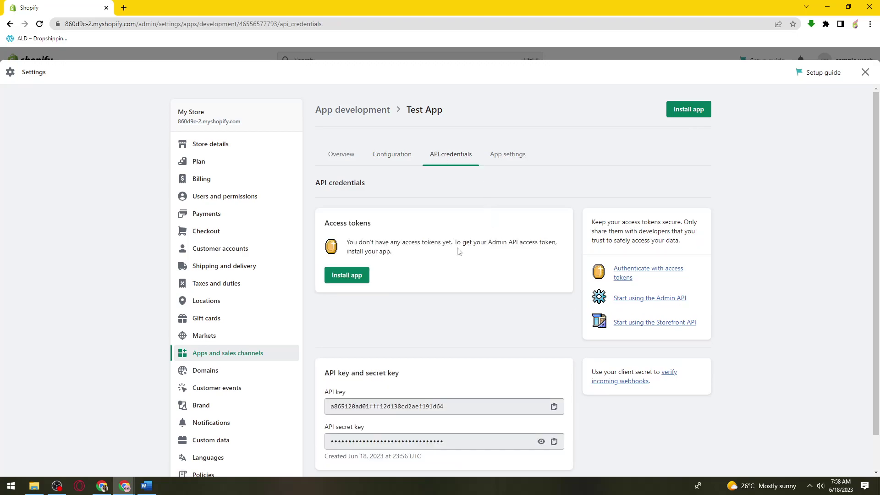
left_click_drag(460, 243, 555, 243)
left_click_drag(354, 251, 380, 252)
left_click(401, 259)
left_click(360, 275)
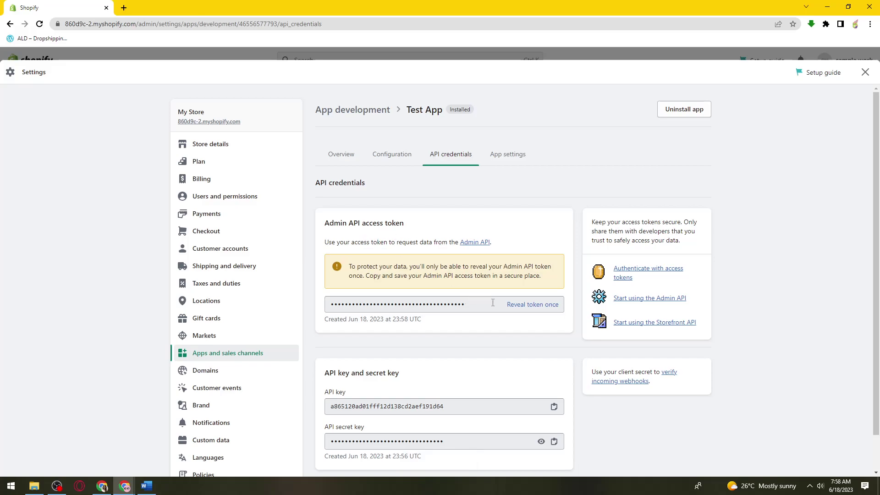
Reveal Test App's Admin API access token once and copy it to the clipboard
left_click(533, 312)
left_click(554, 305)
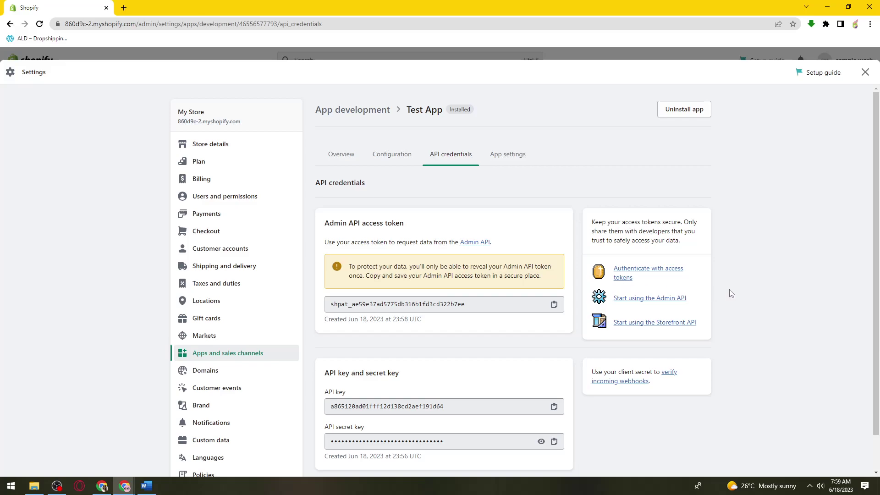
scroll(731, 295, "down", 1)
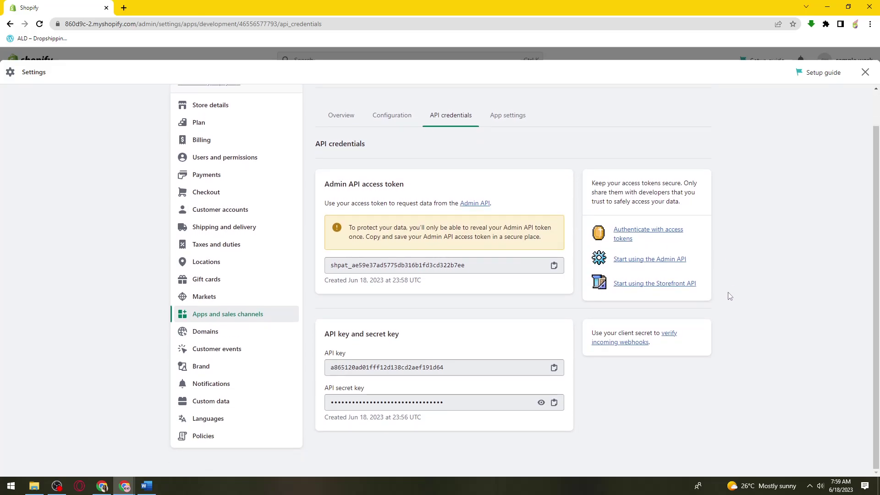